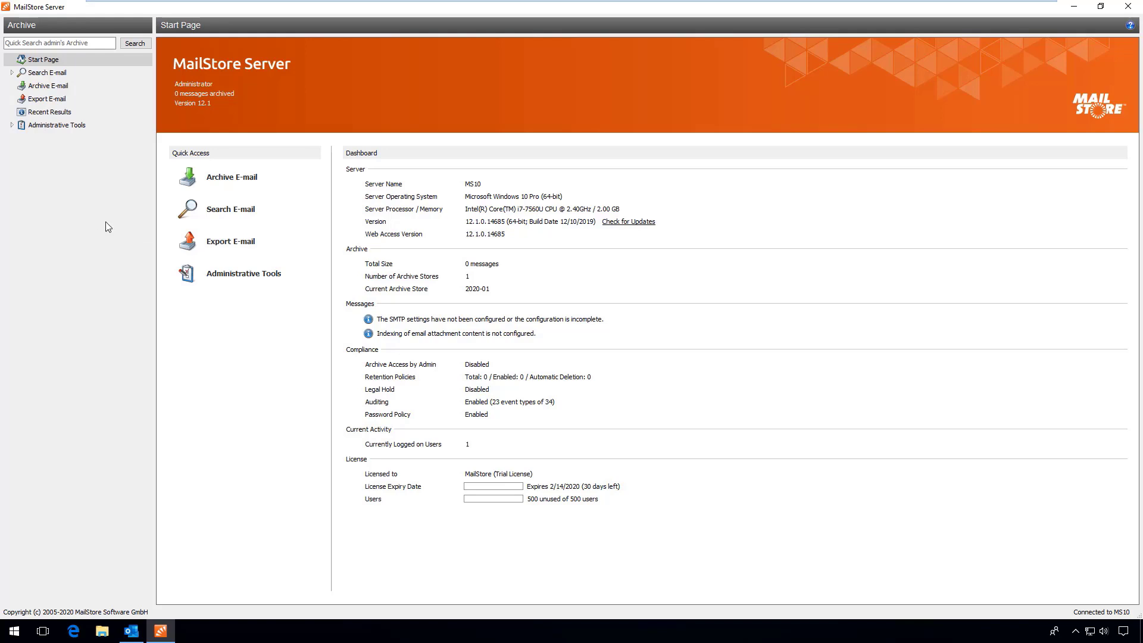
Expand the Administrative Tools section in the navigation tree
click(12, 126)
View the Users list under Users and Archives, then go to Directory Services settings
click(23, 138)
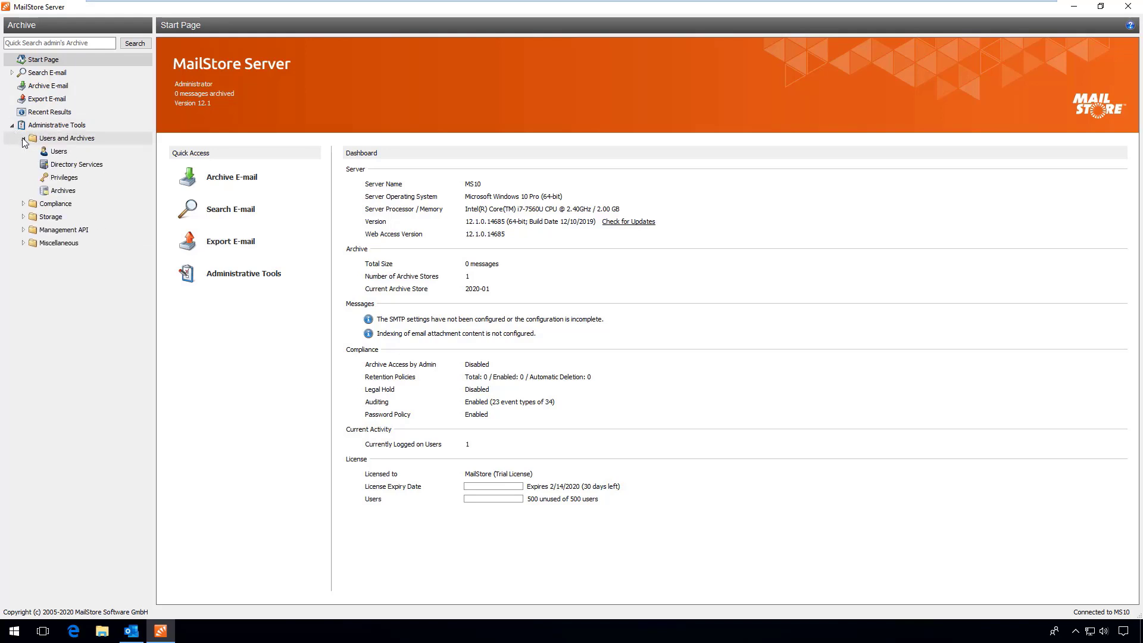
click(49, 152)
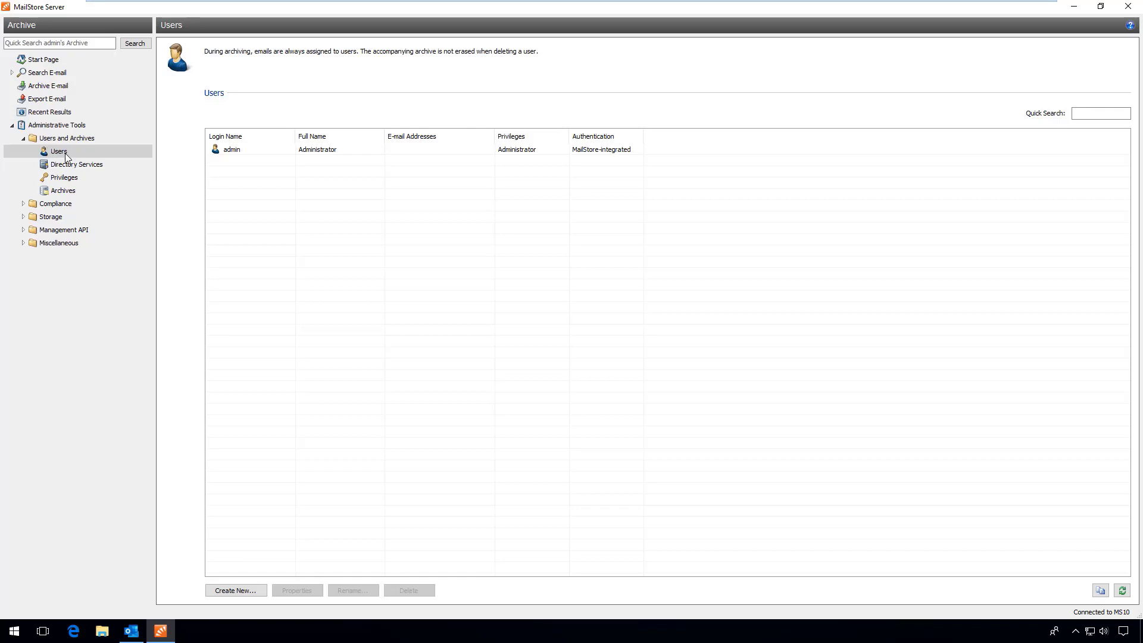
click(105, 163)
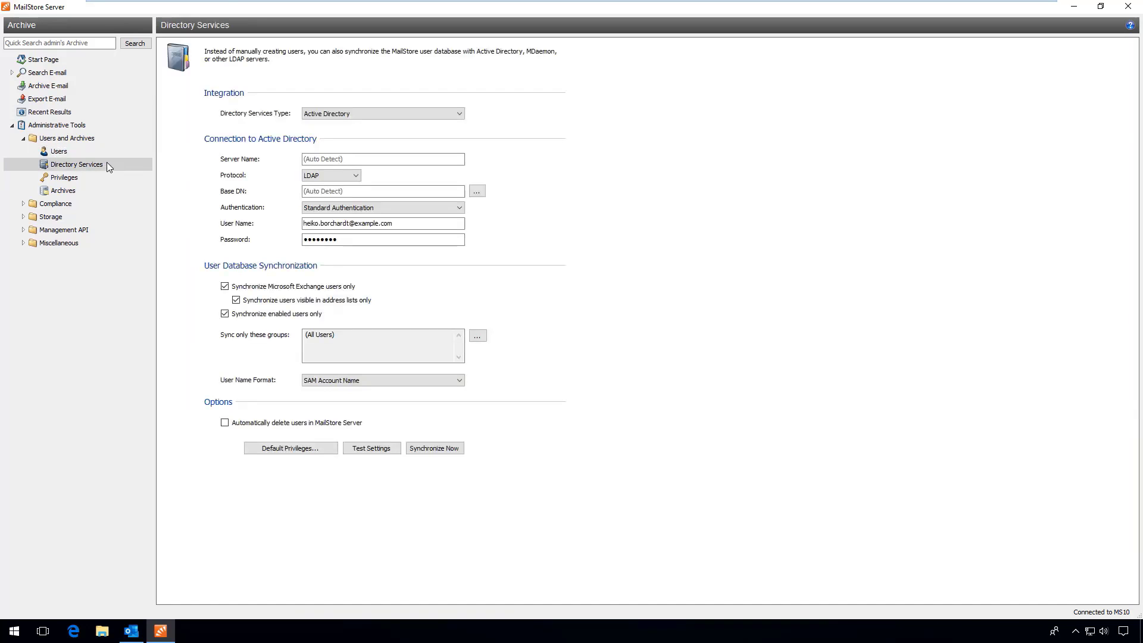
Limit AD sync to the !MailStore Users group, synchronize to add 11 users, then go to Archive E-mail
click(482, 337)
click(442, 249)
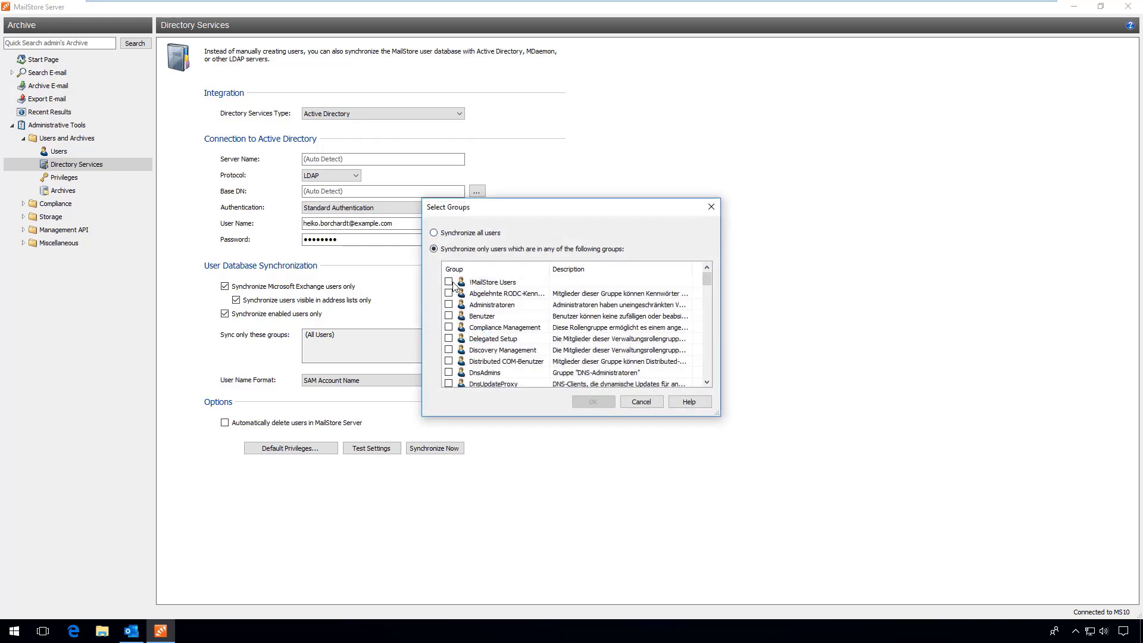
click(449, 282)
click(593, 402)
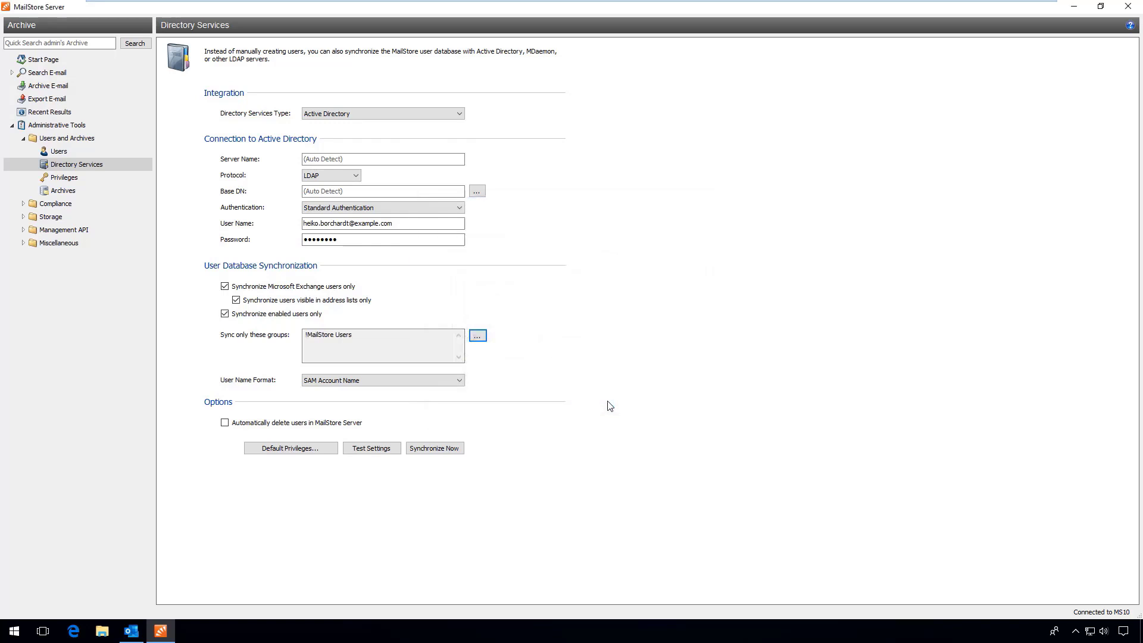
click(433, 451)
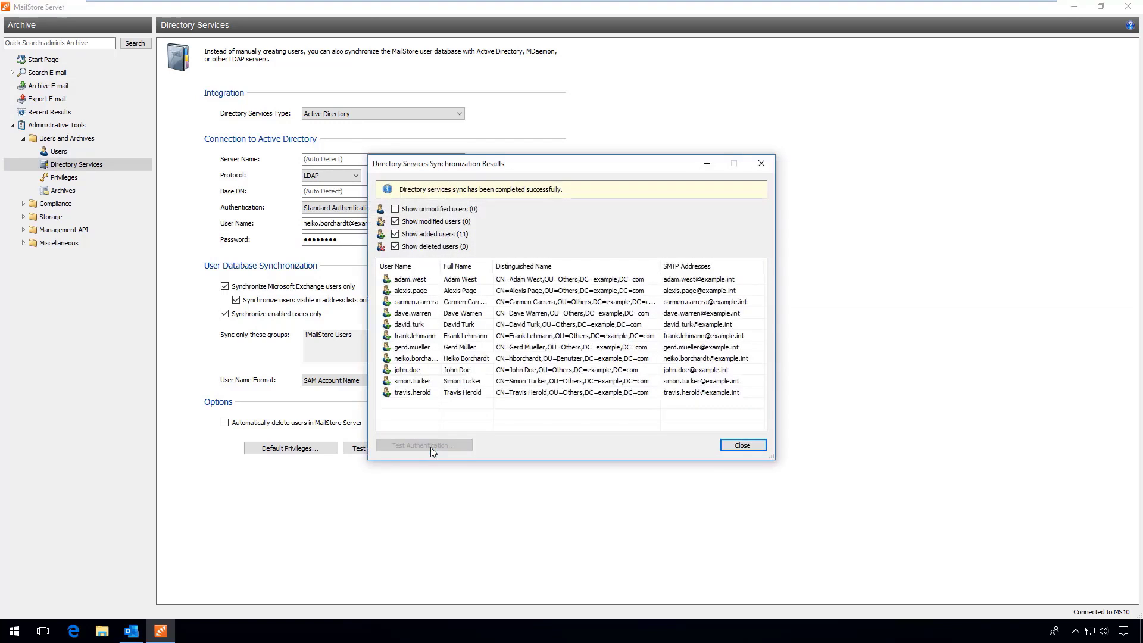
click(732, 451)
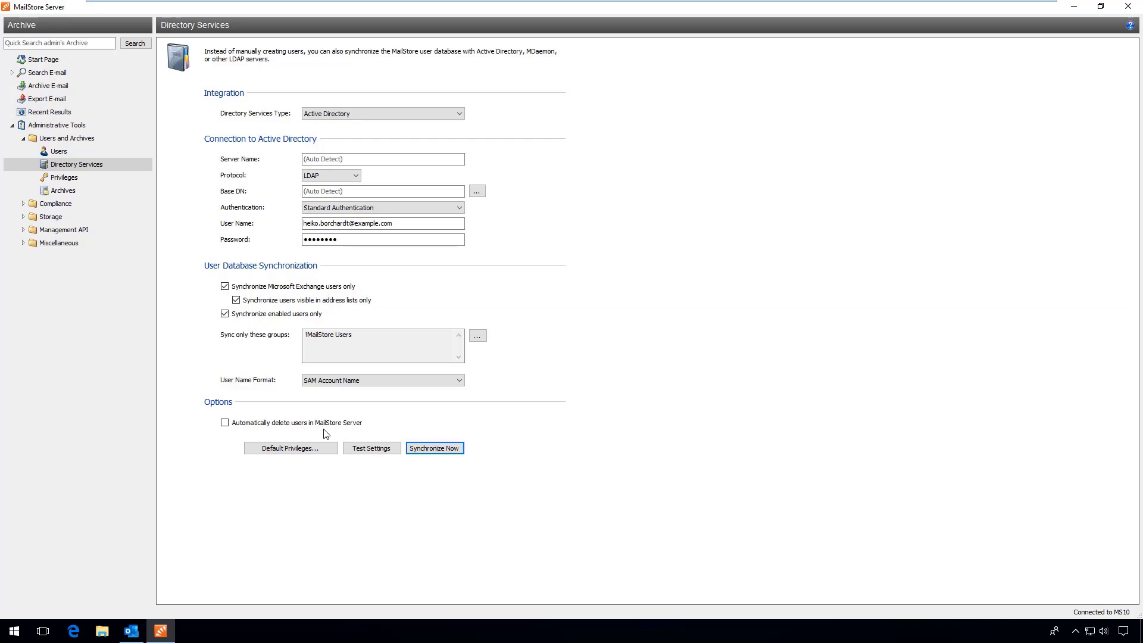
click(54, 87)
Browse the E-mail Servers, Clients and Files source lists, then pick Microsoft Exchange
click(262, 115)
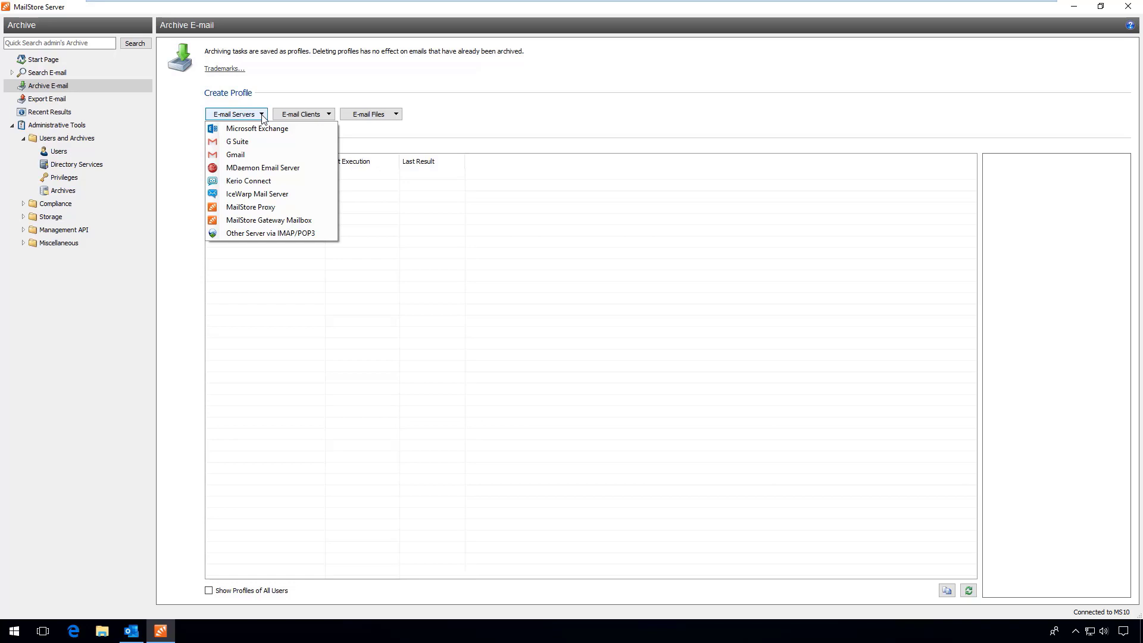
click(326, 114)
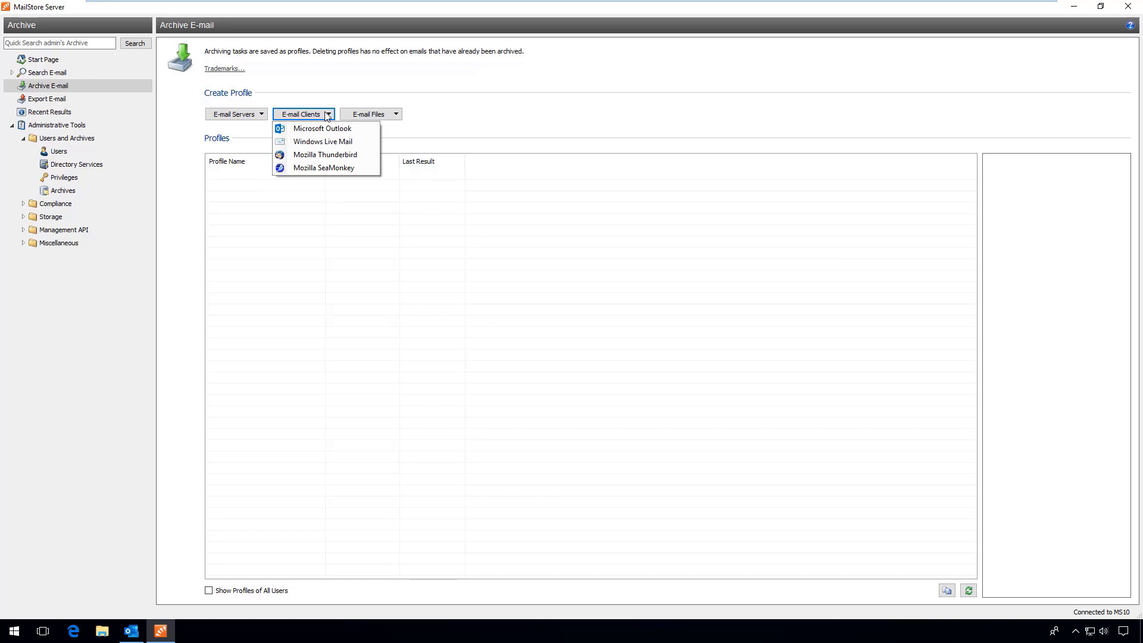
click(396, 114)
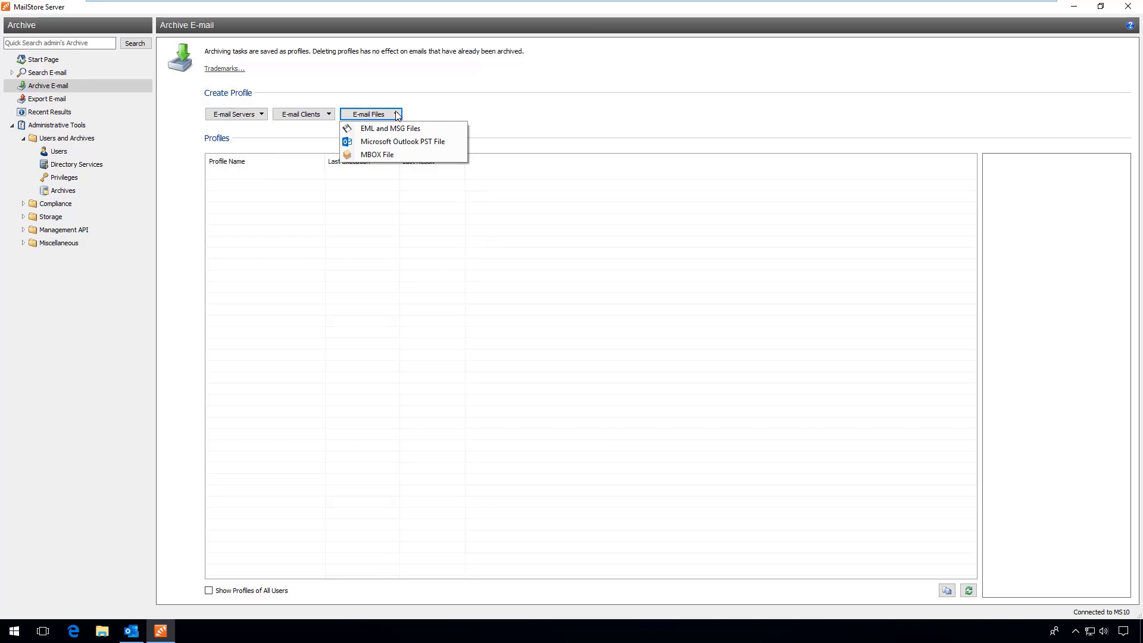
click(260, 115)
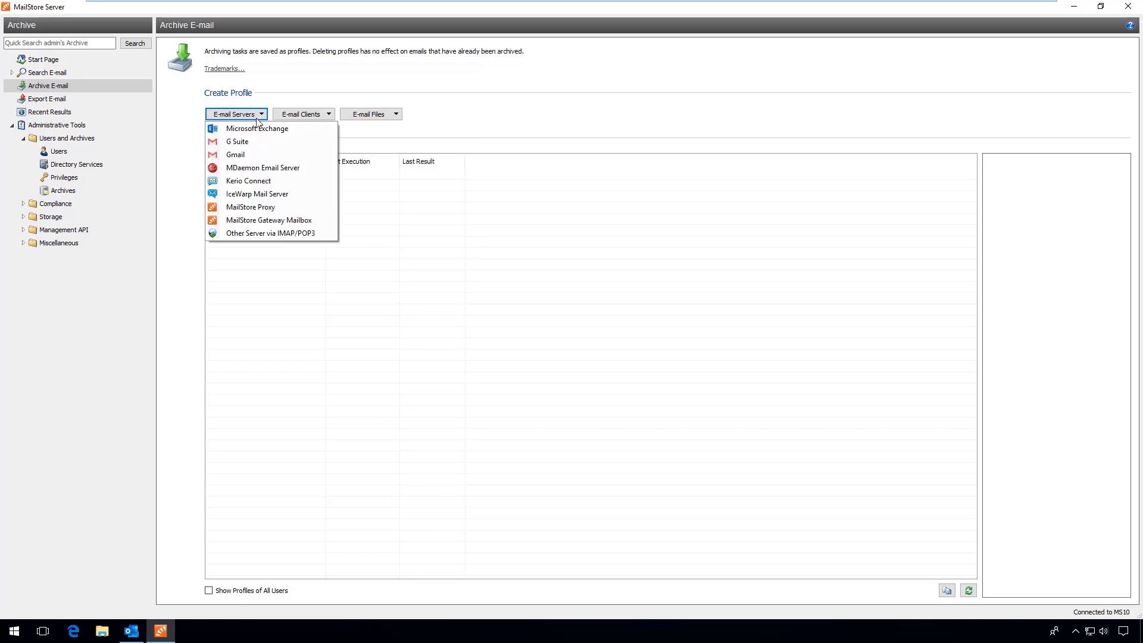
click(260, 124)
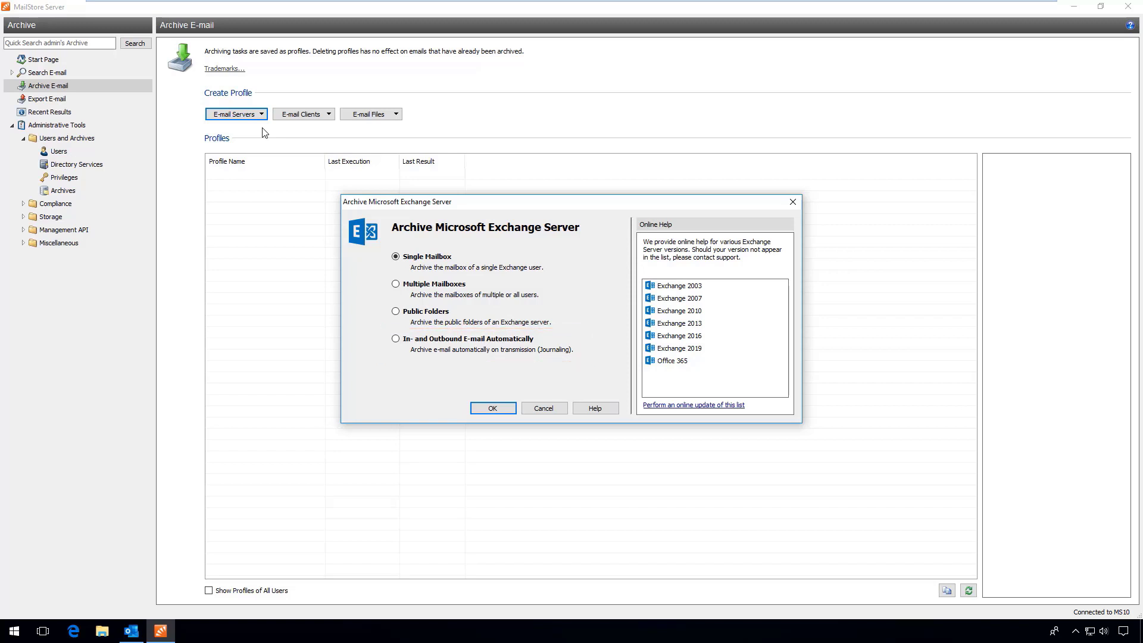
Set up multiple-mailbox Exchange archiving for host 192.168.90.3 with user mailstore and its password
click(426, 285)
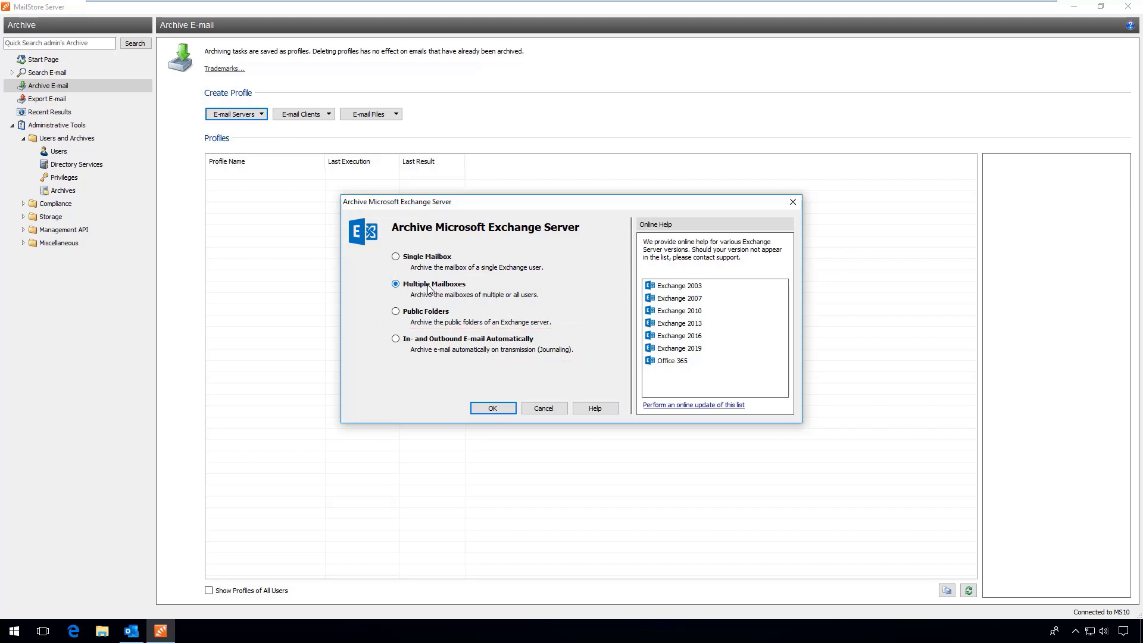
click(491, 412)
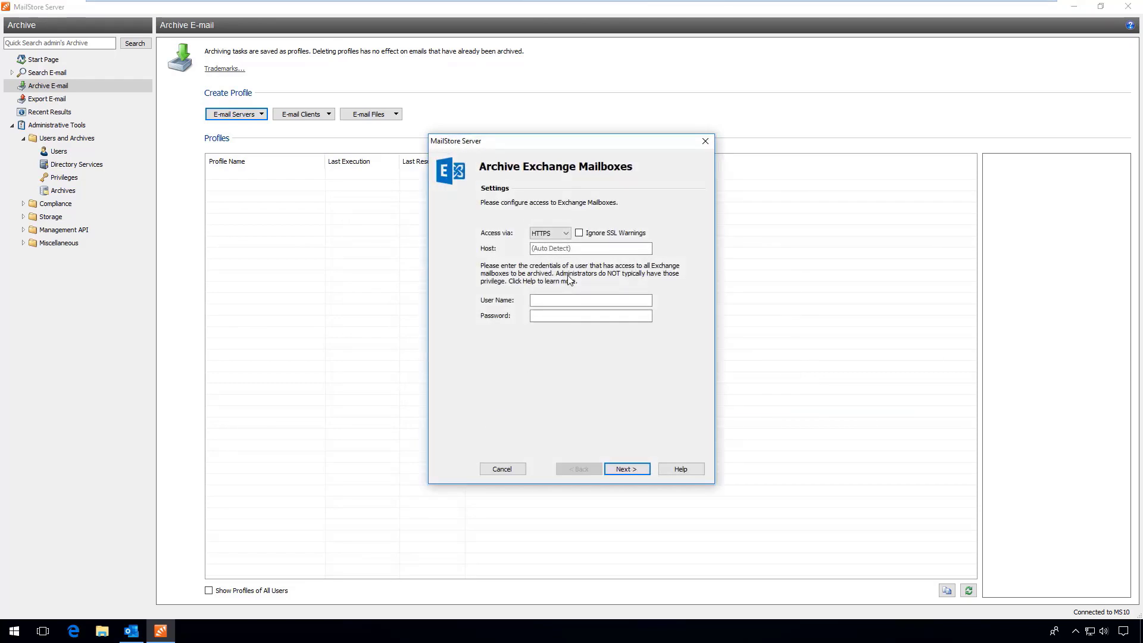
click(575, 248)
text(192.168.90.3)
click(550, 302)
text(mailstore)
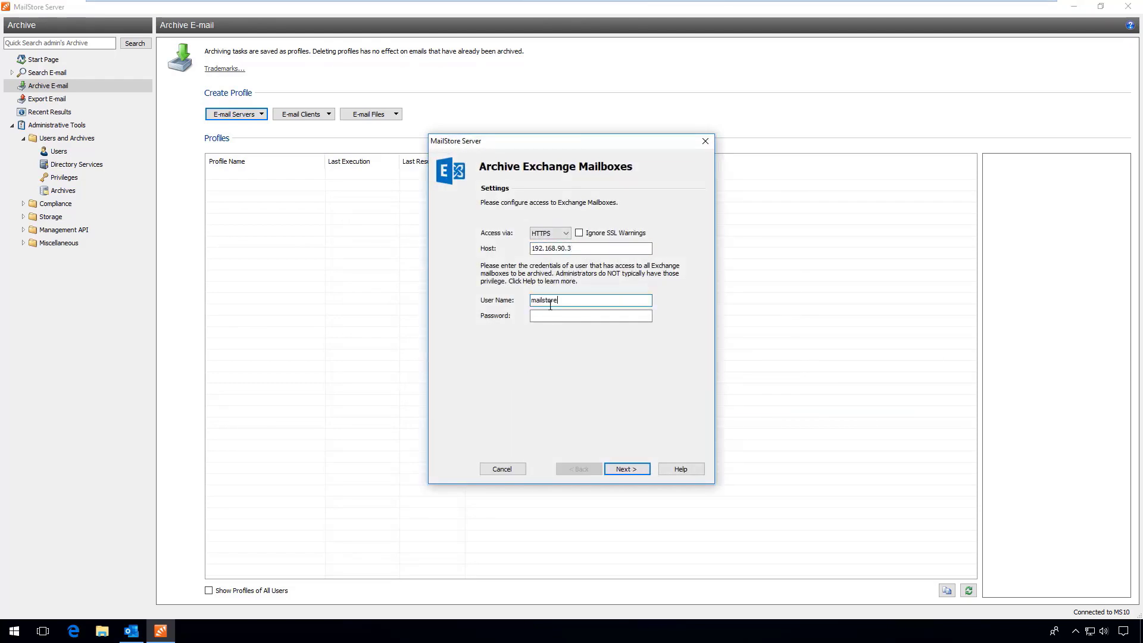
key(Tab)
text(•••••••••••)
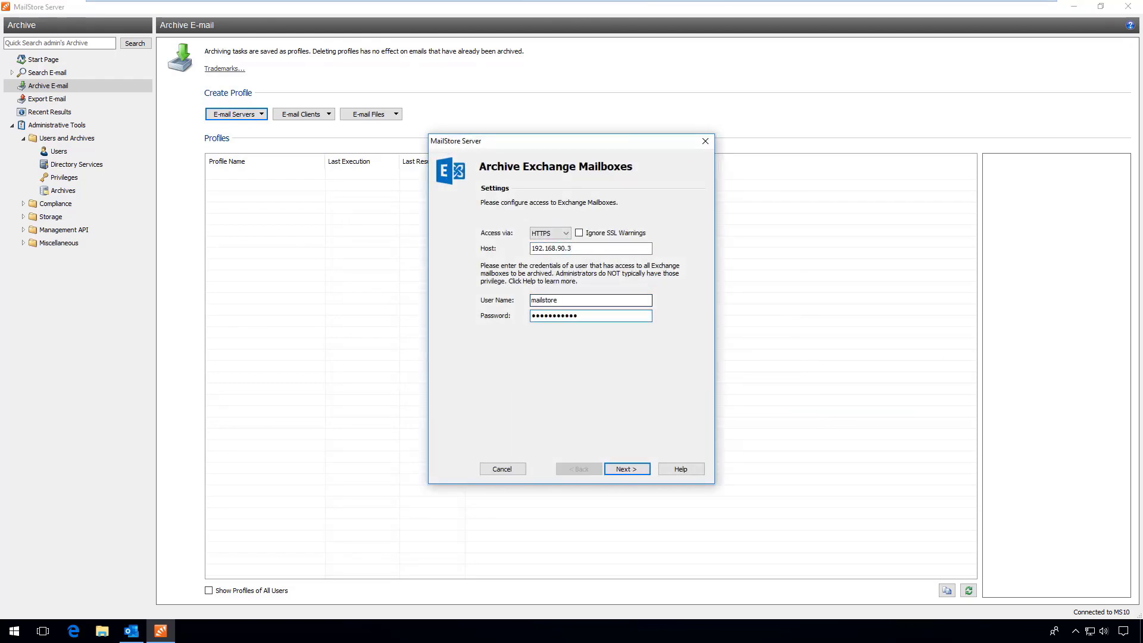
click(634, 473)
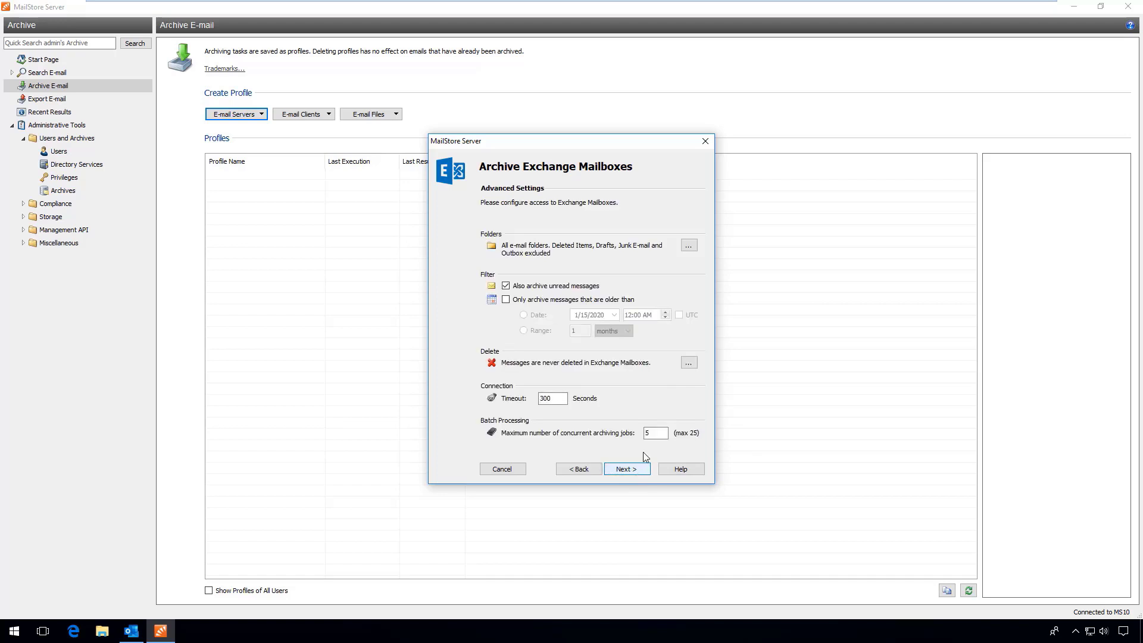
Review the Folders and Delete options without changes, then cancel the wizard
click(693, 246)
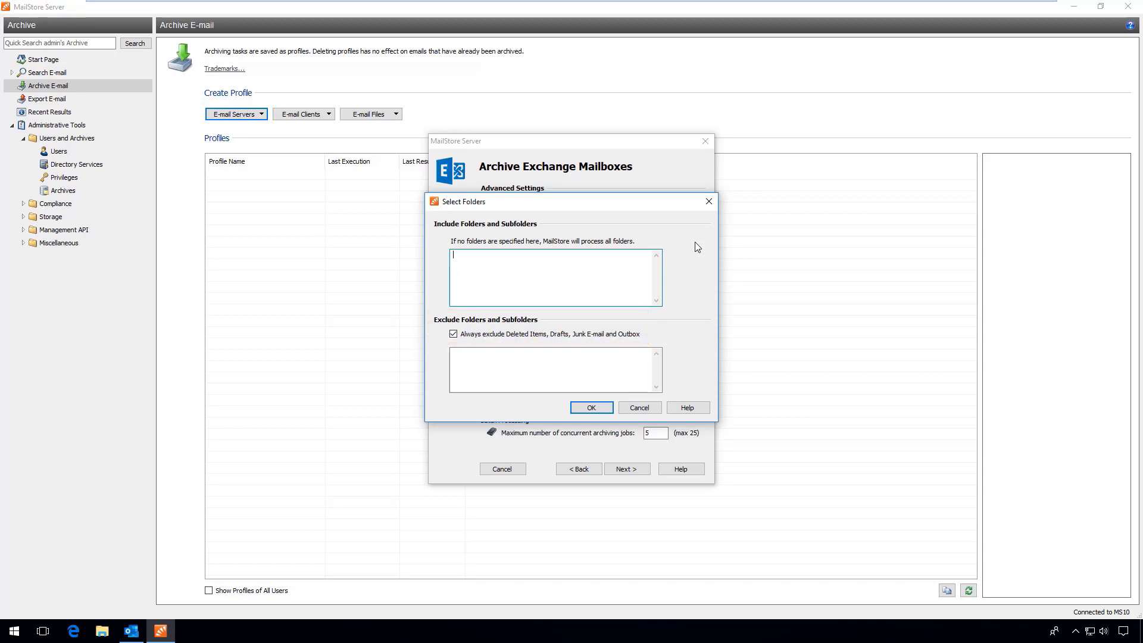
click(646, 407)
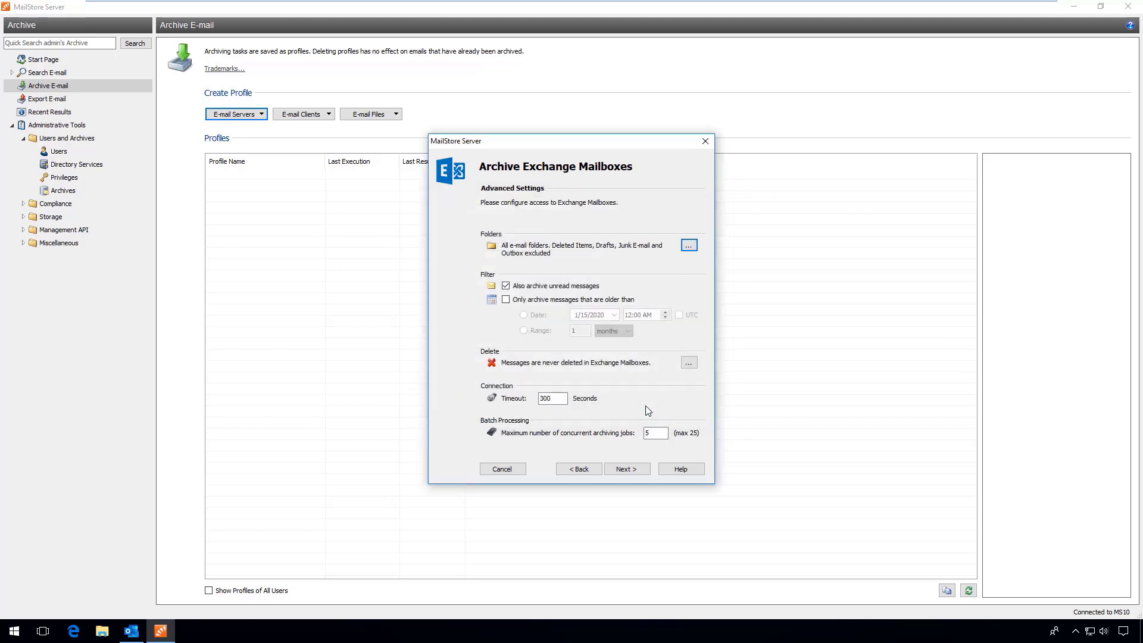
click(688, 367)
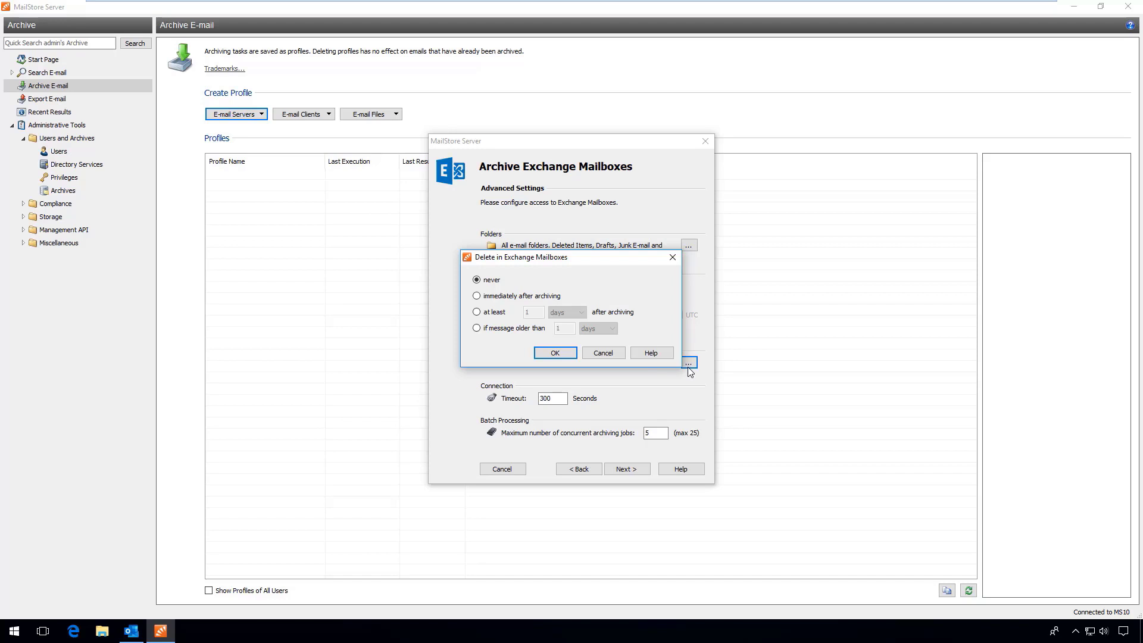
click(603, 353)
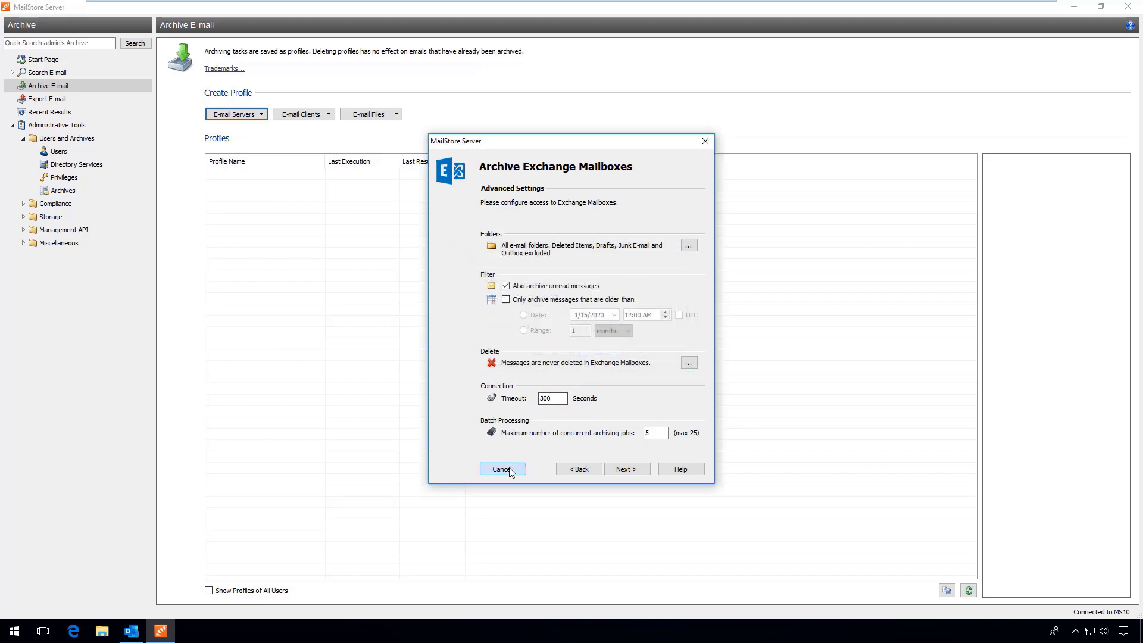
click(502, 469)
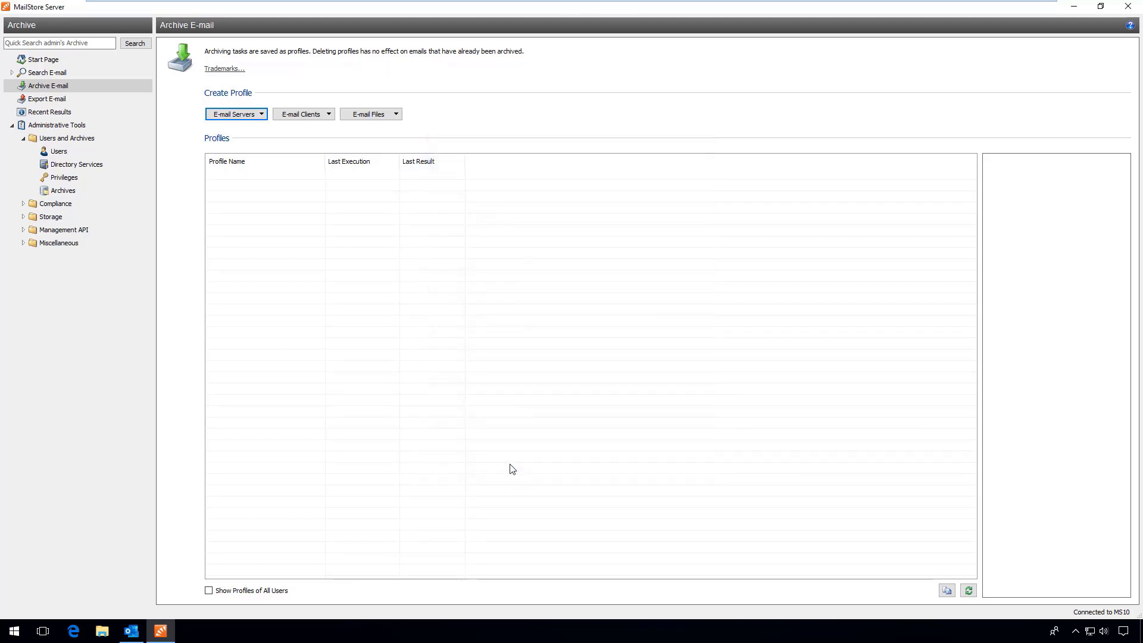
Start a new retention policy named 'application' from Compliance General settings
click(24, 204)
click(59, 219)
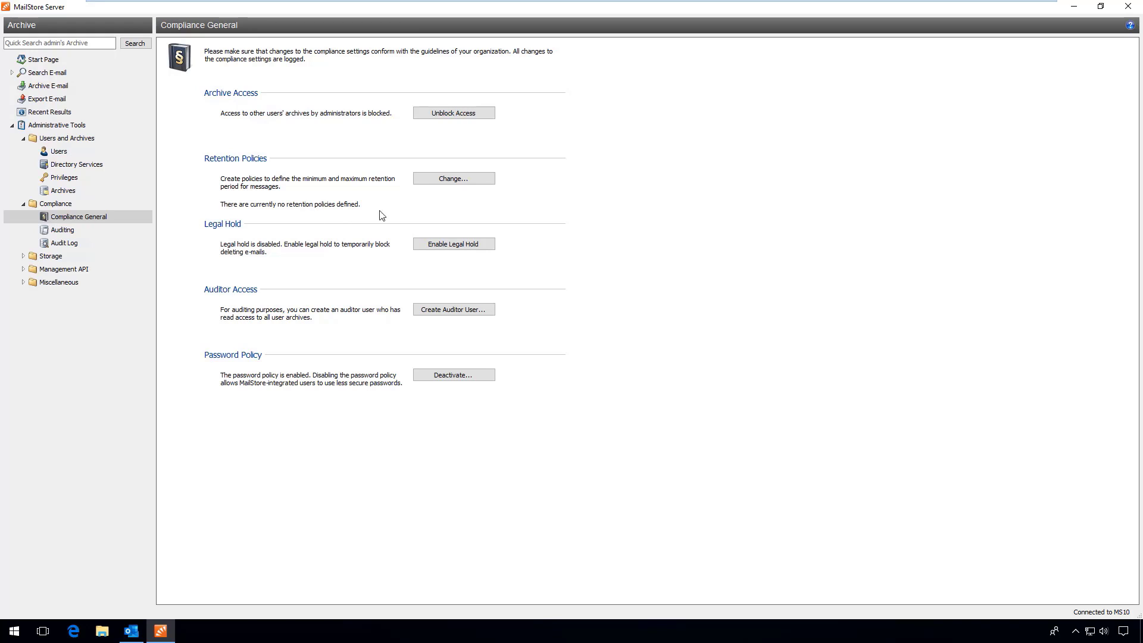
click(492, 182)
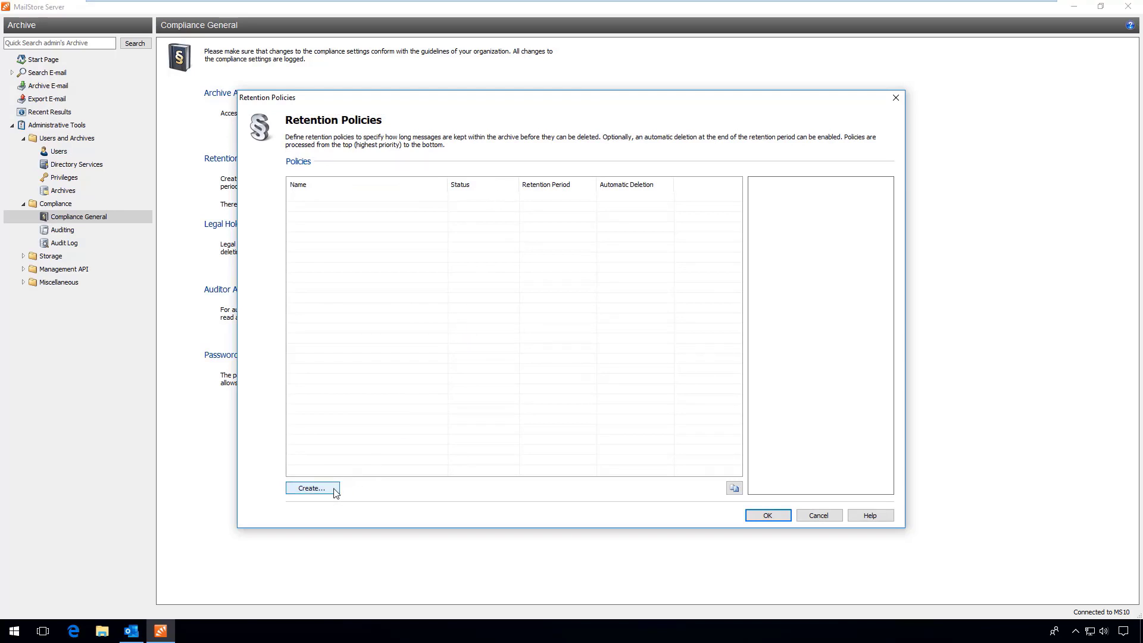
click(312, 488)
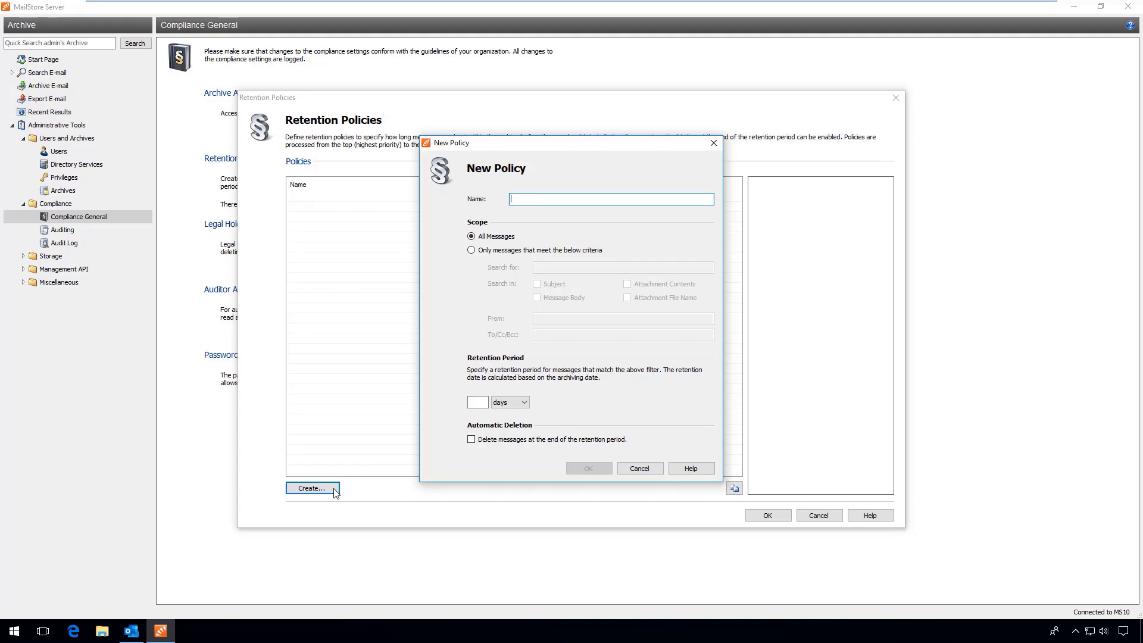
text(application)
click(495, 250)
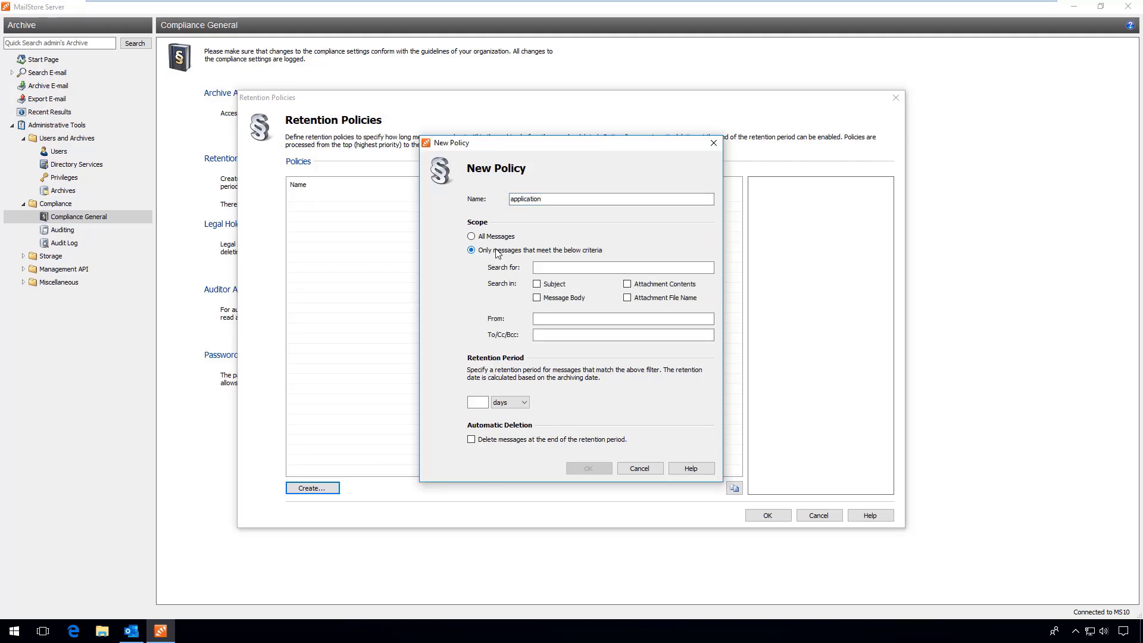
click(577, 335)
text(@)
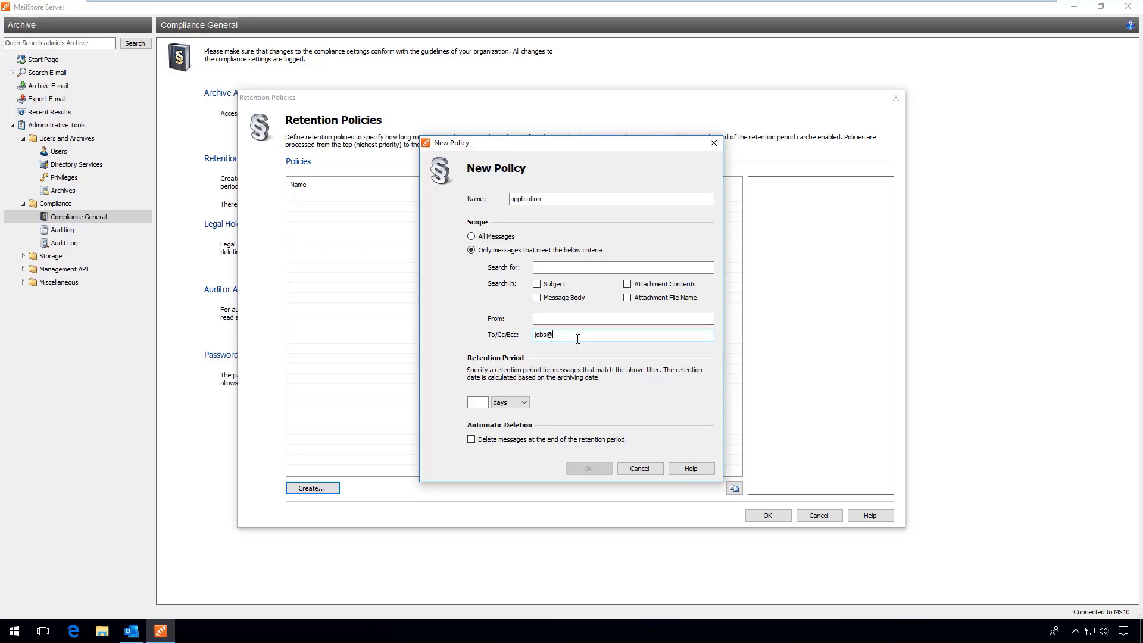
text(example.com)
click(484, 402)
text(6)
click(496, 405)
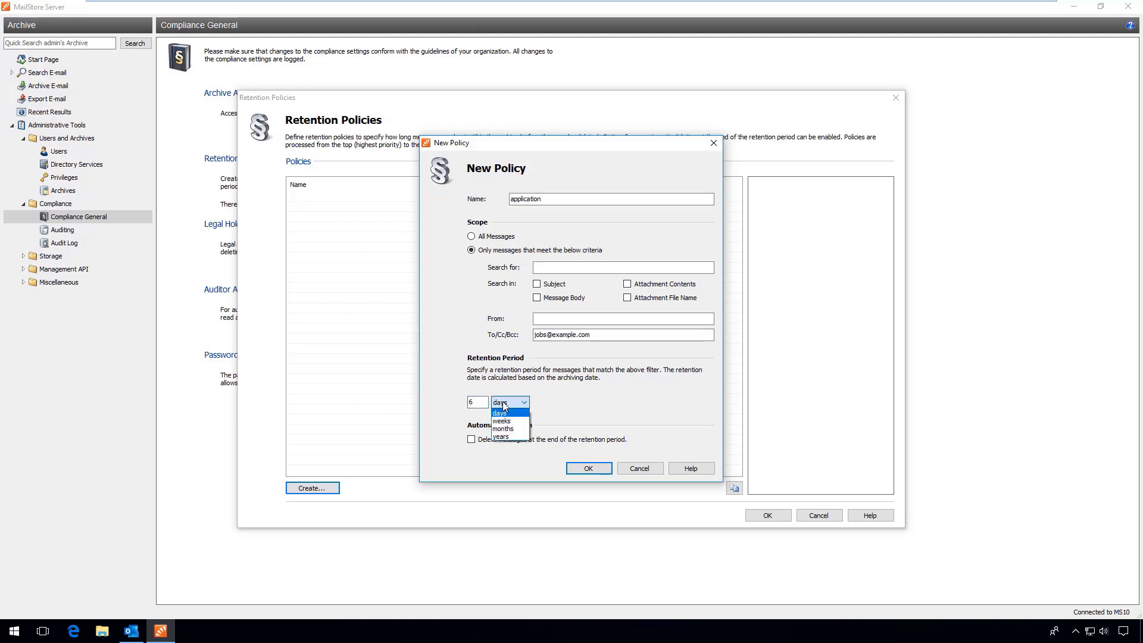
click(512, 433)
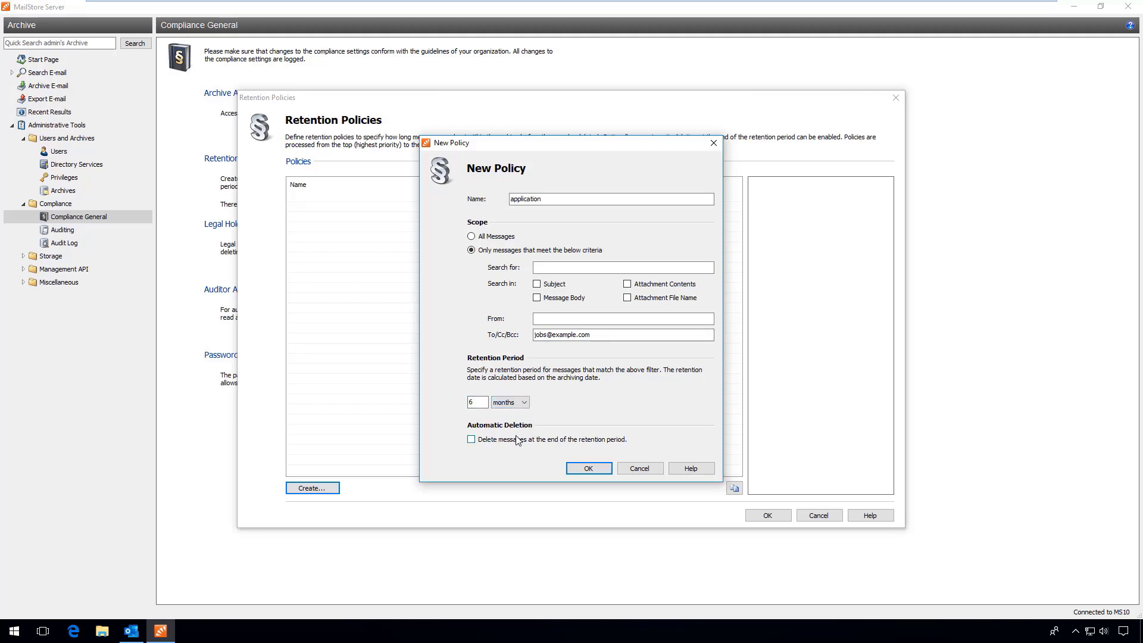
click(518, 440)
click(600, 477)
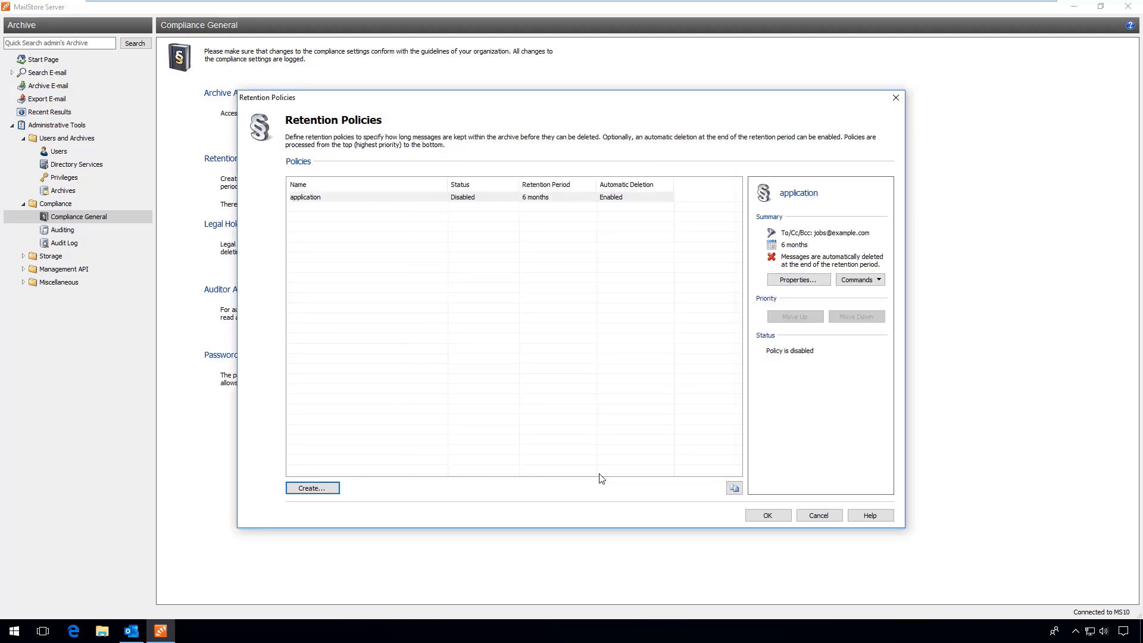
Enable the application policy and close the Retention Policies dialog
right_click(484, 201)
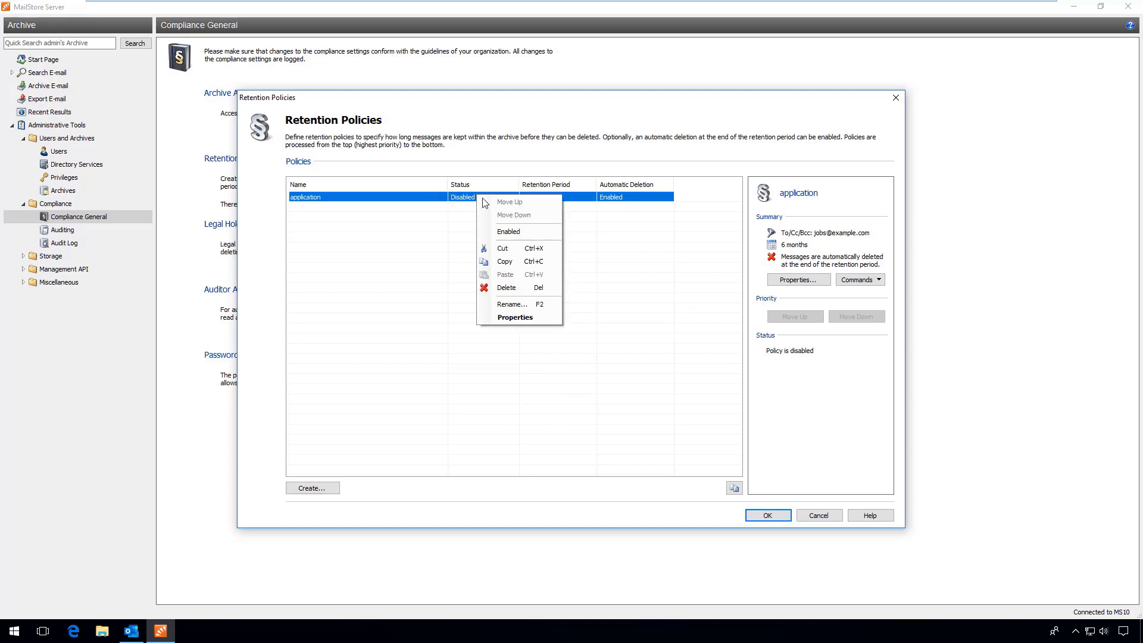
click(510, 232)
click(768, 515)
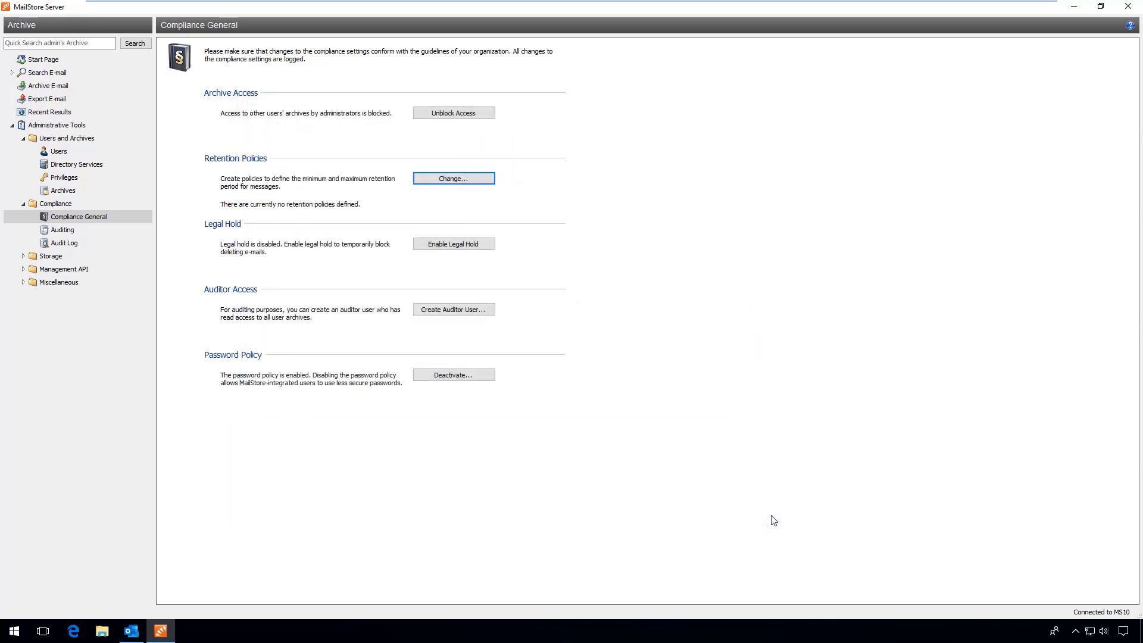
Check the Auditing settings, then switch to Outlook
click(96, 232)
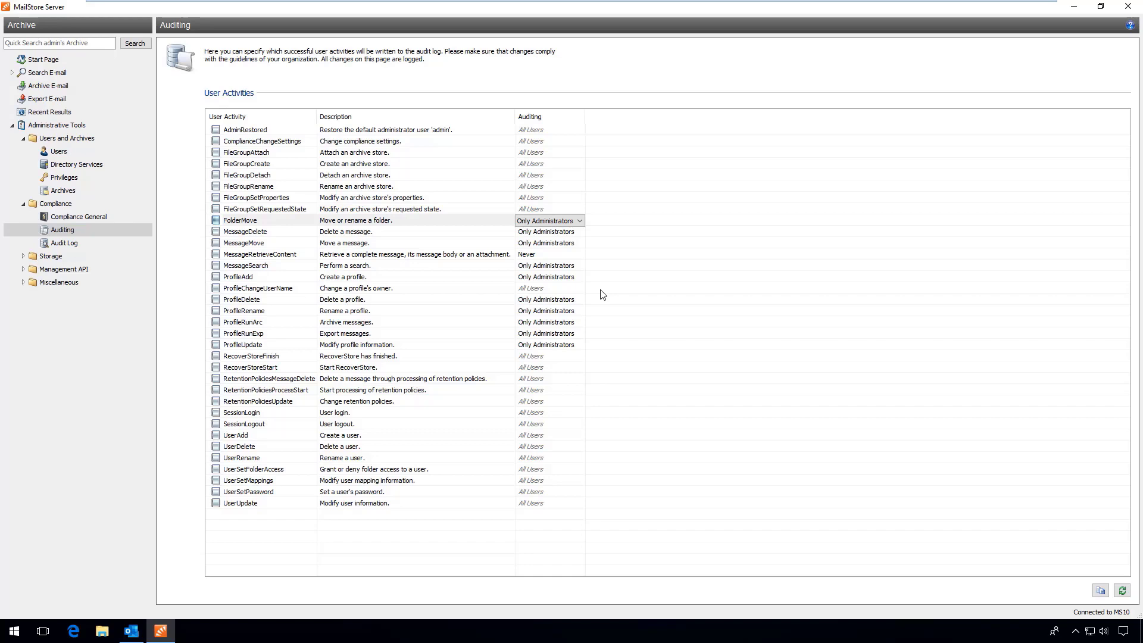
key(alt+Tab)
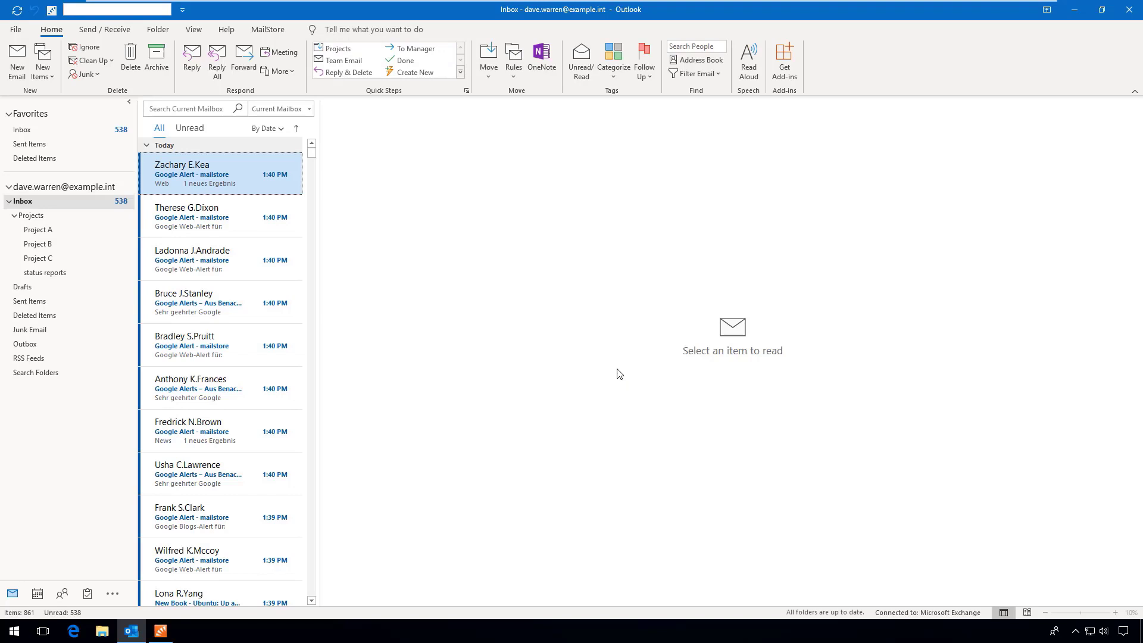
Search the MailStore archive for 'test' with Advanced Search
click(285, 32)
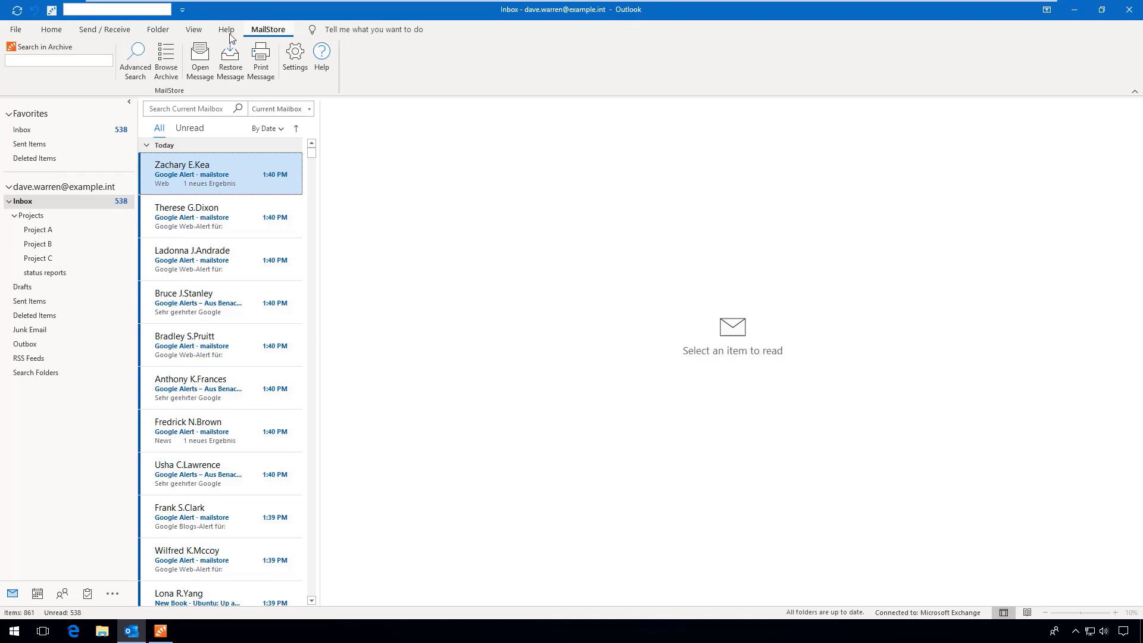
click(148, 63)
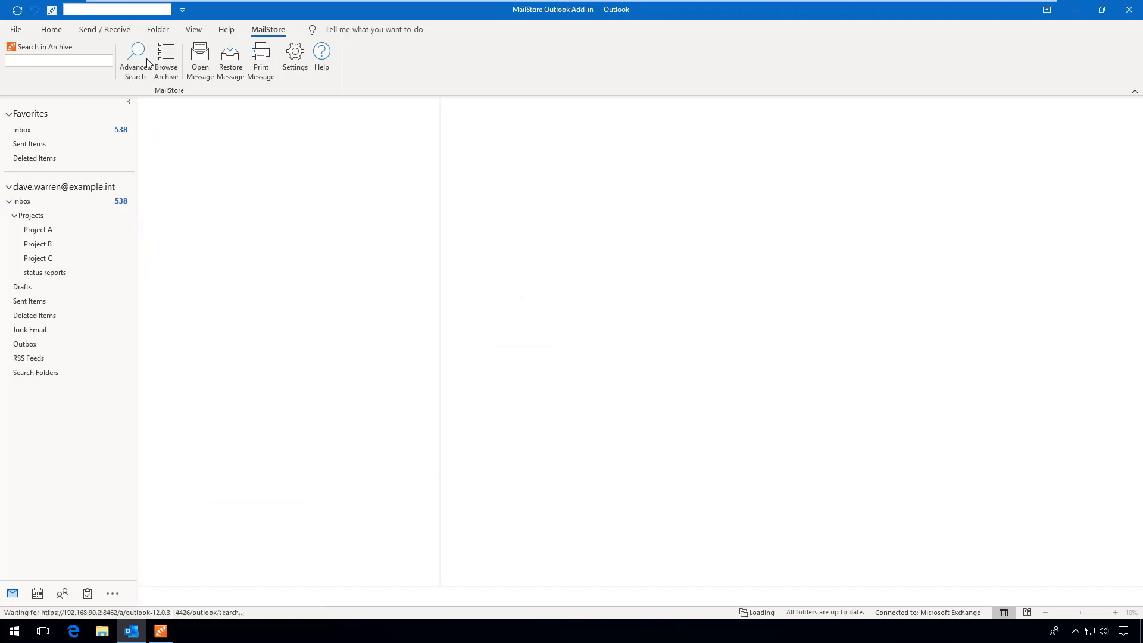
click(595, 169)
text(test)
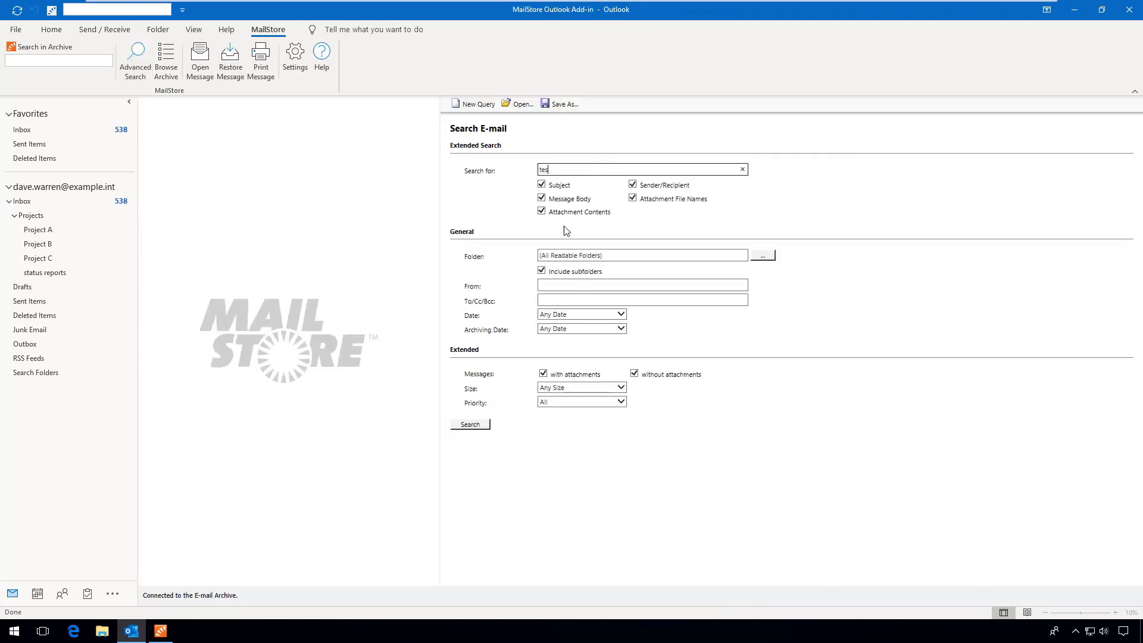
click(486, 429)
click(480, 426)
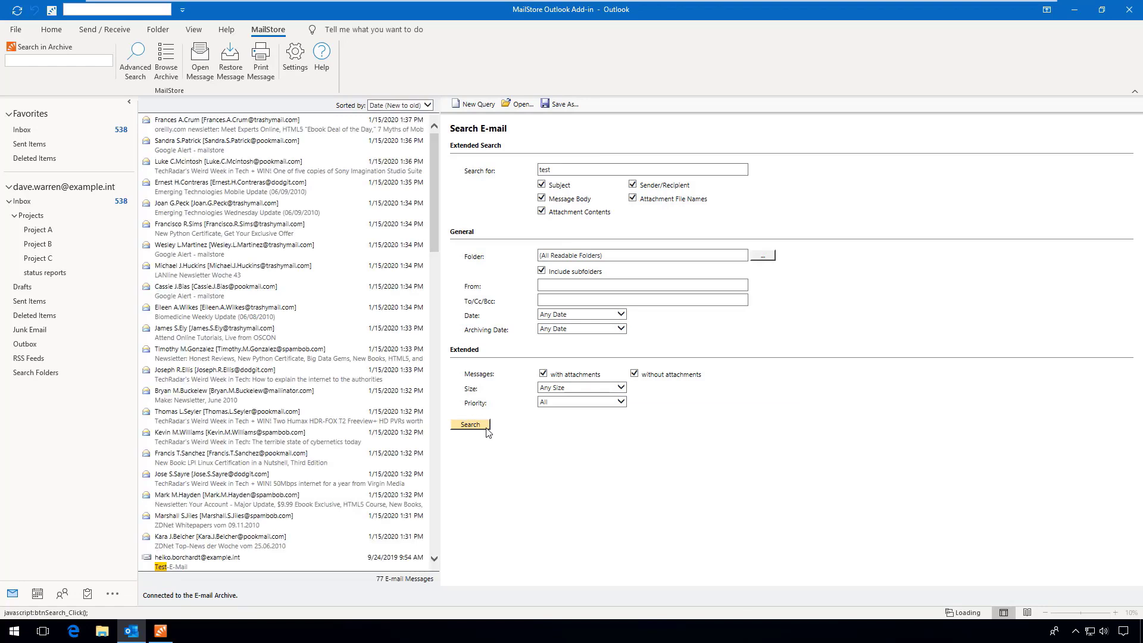
Restore the New Python Certificate message into the Projects folder
click(263, 233)
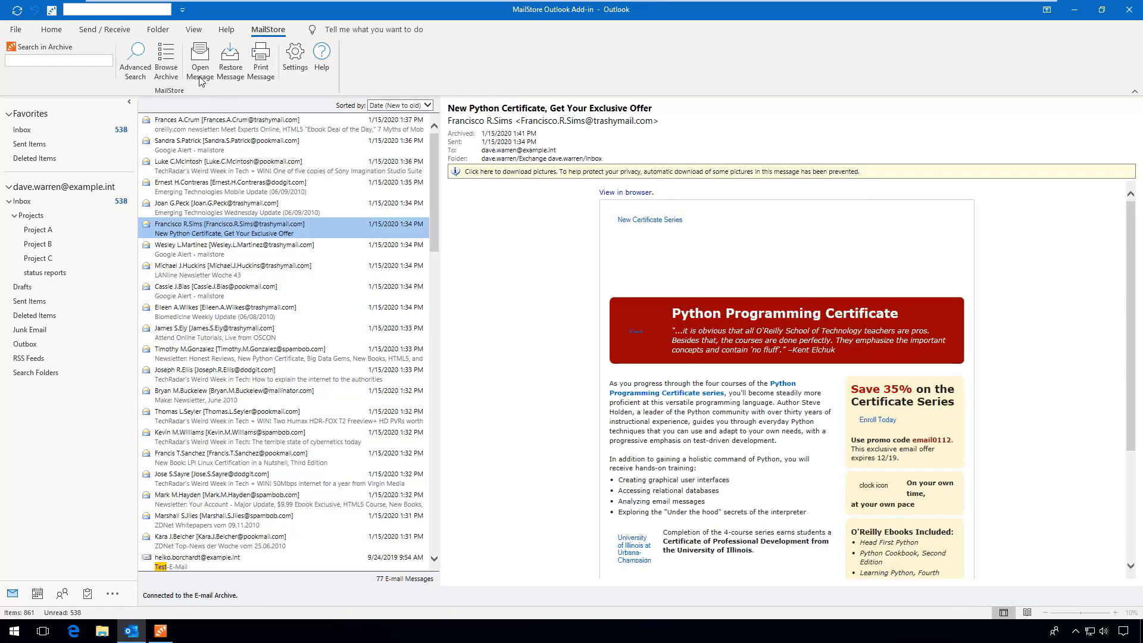
click(231, 57)
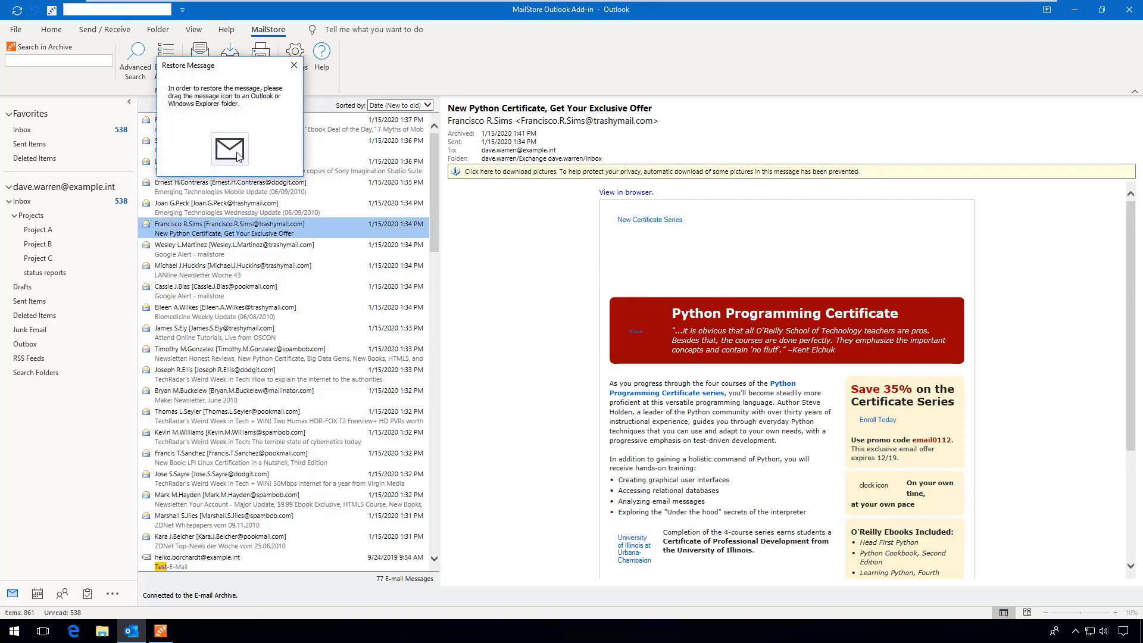
drag(240, 155, 63, 222)
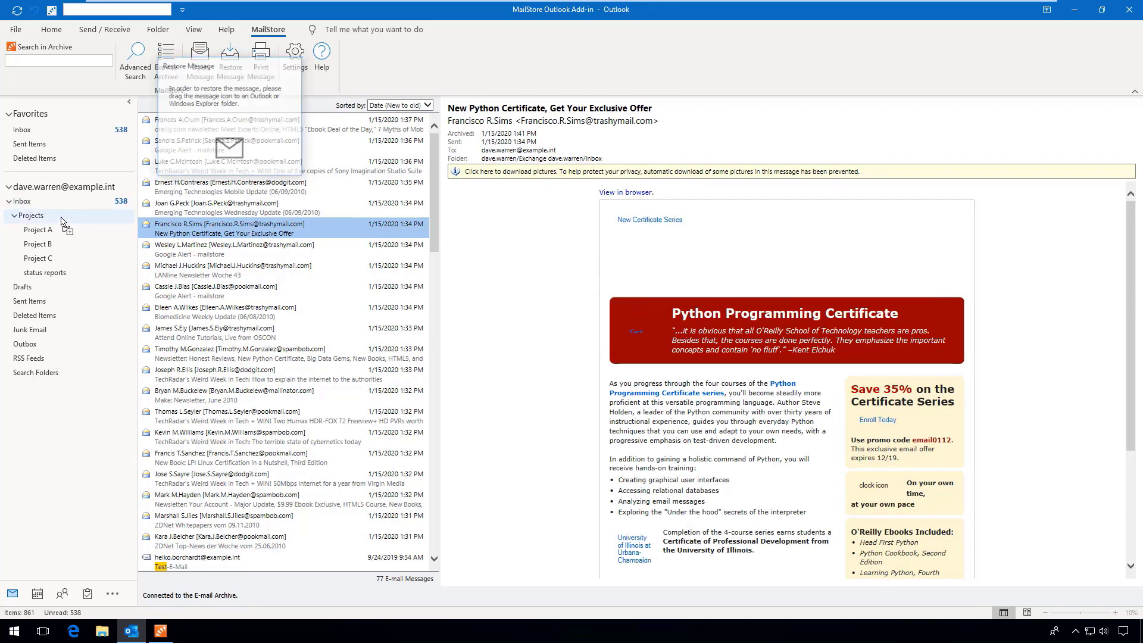
Confirm the restored message in Projects, then browse the archive's folders
click(61, 216)
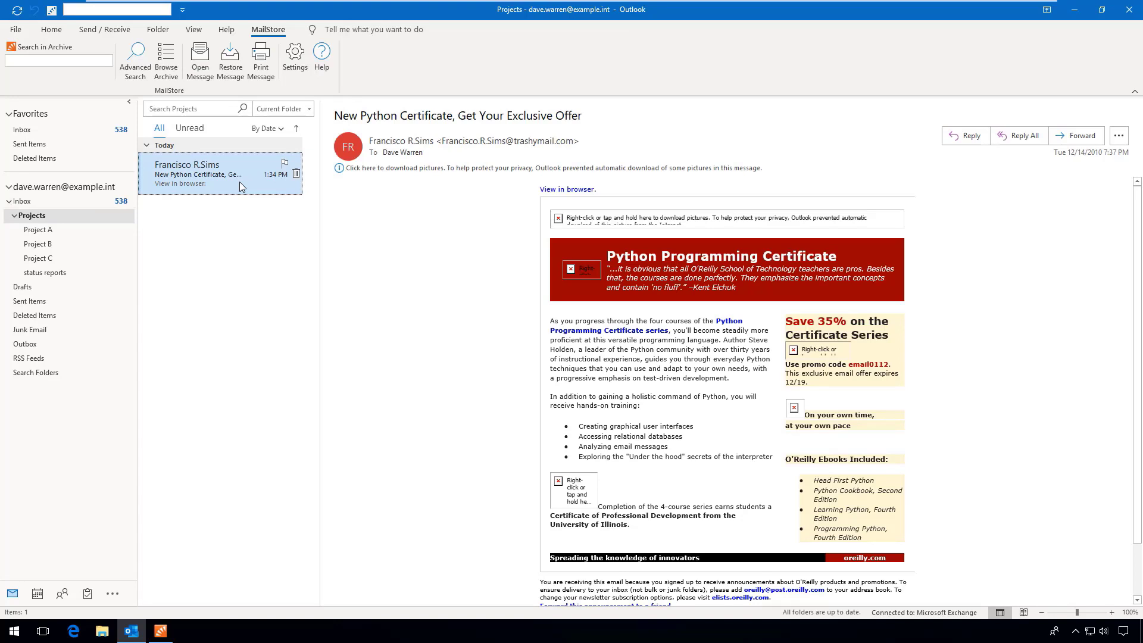
click(175, 78)
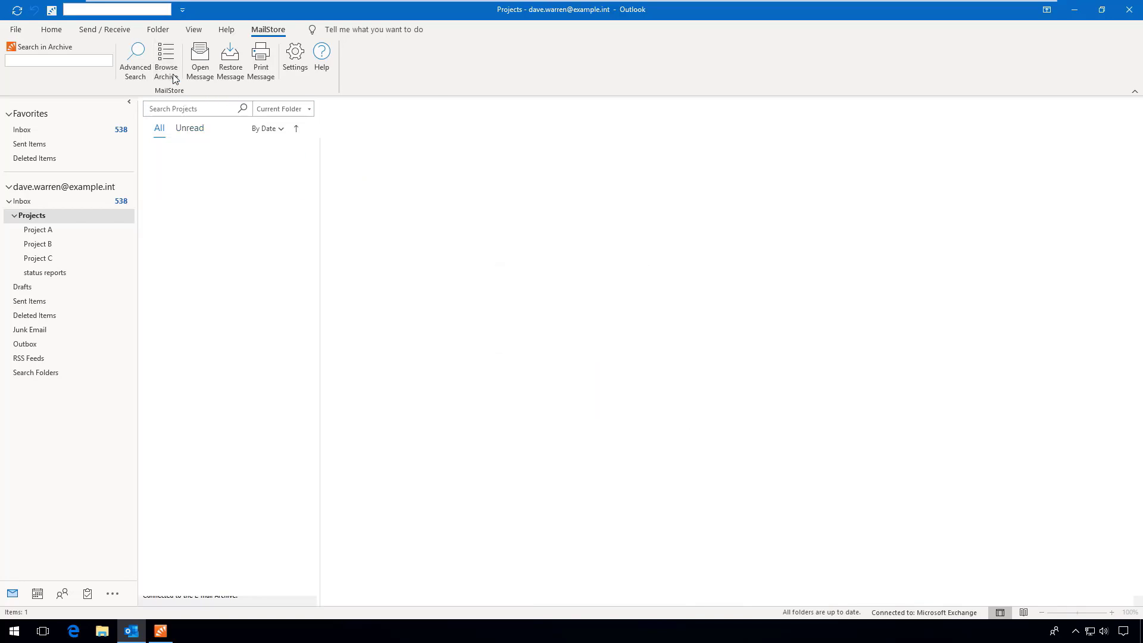